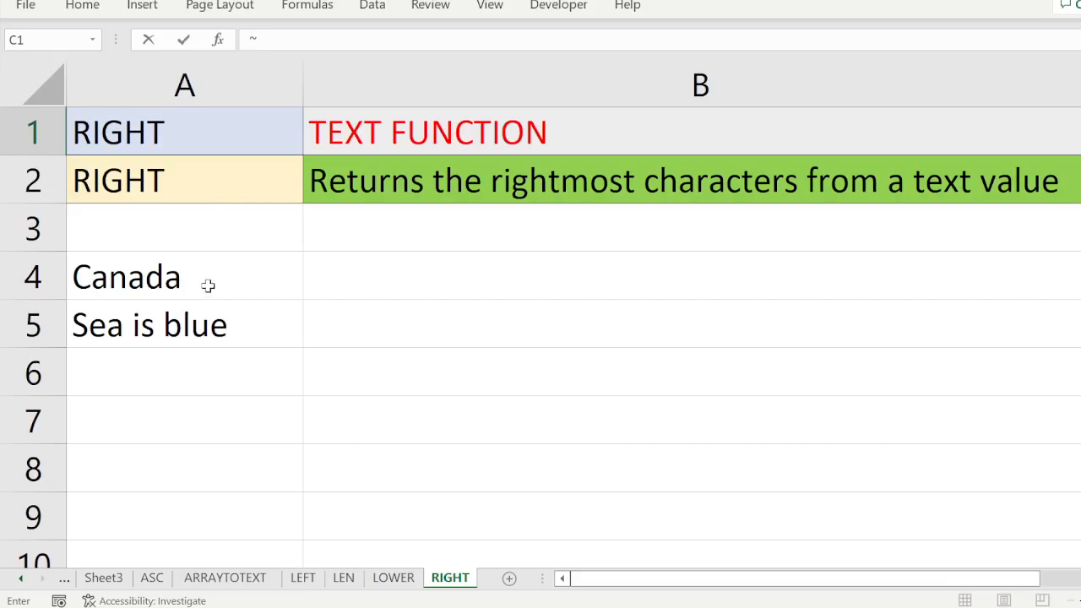
# Step: Enter the formula =RIGHT(A4,1) in cell B4 to extract the last character of "Canada"
pyautogui.click(110, 285)
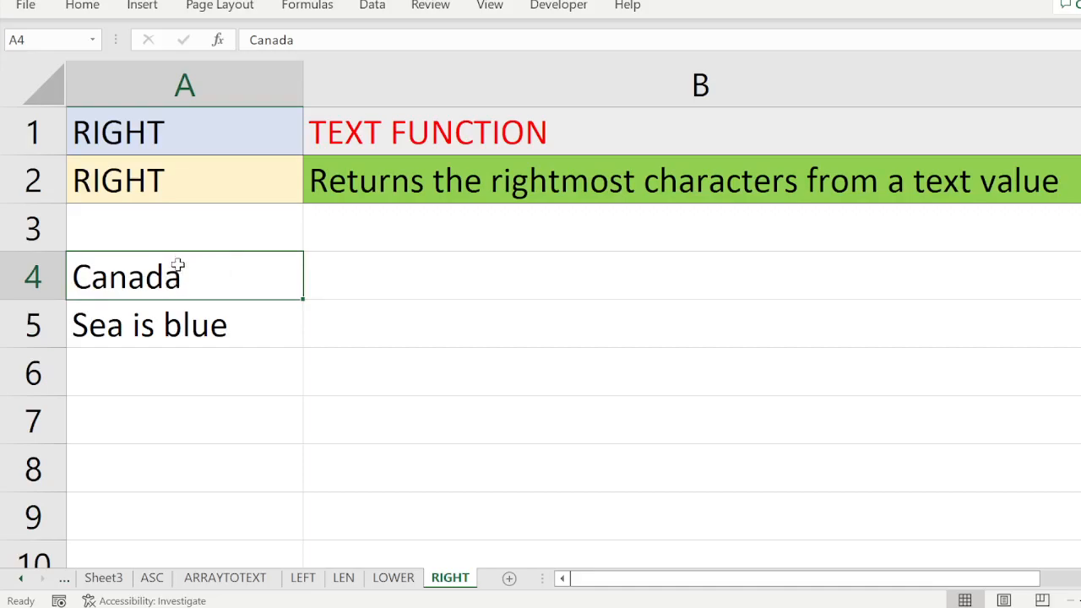
pyautogui.click(415, 276)
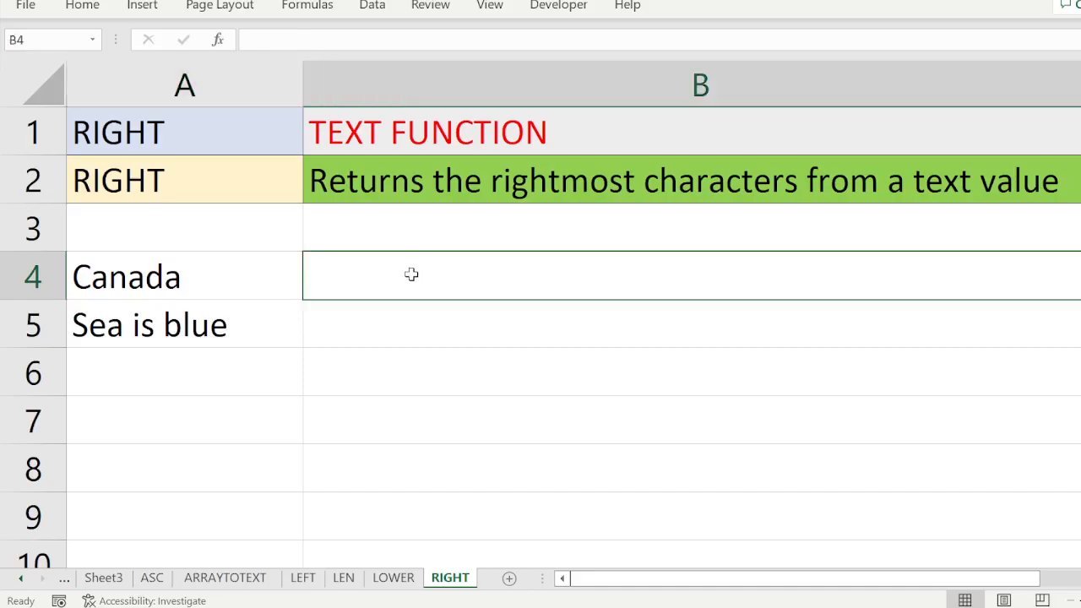
pyautogui.write('=right')
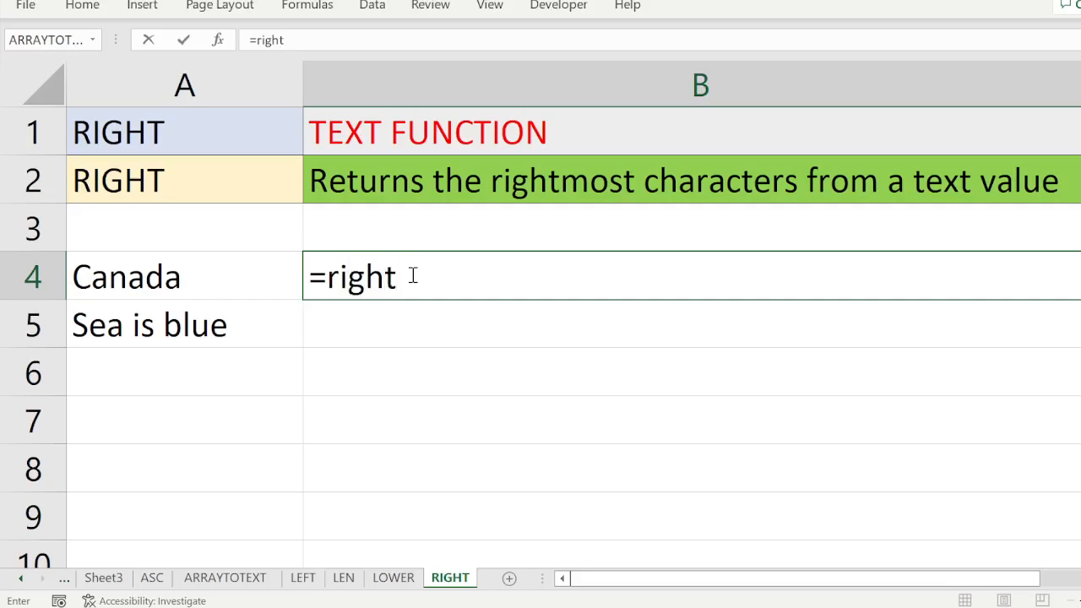
pyautogui.write('(')
pyautogui.click(201, 268)
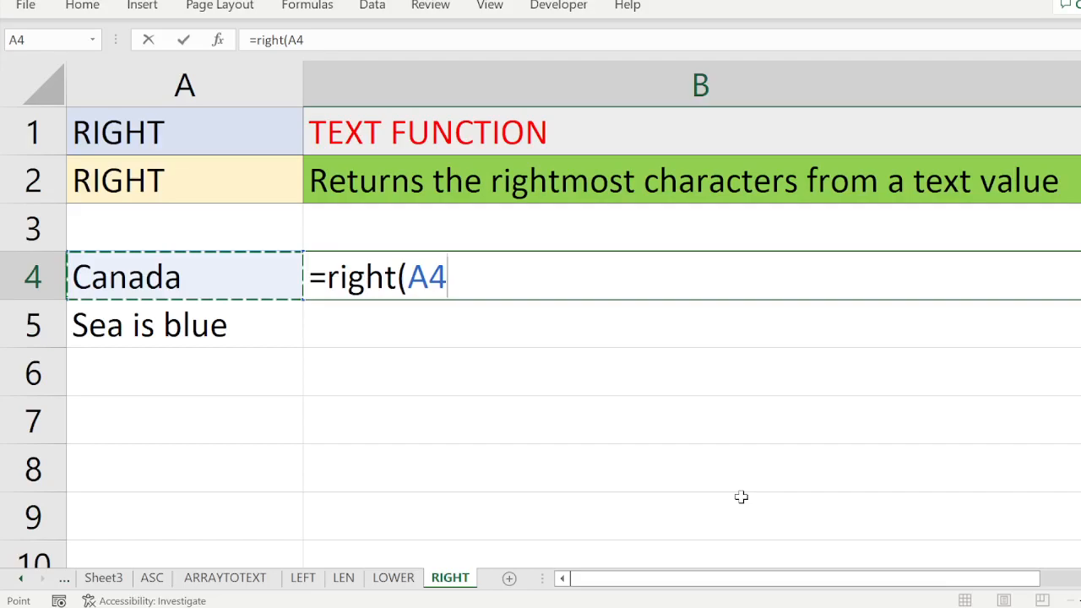
pyautogui.write(',')
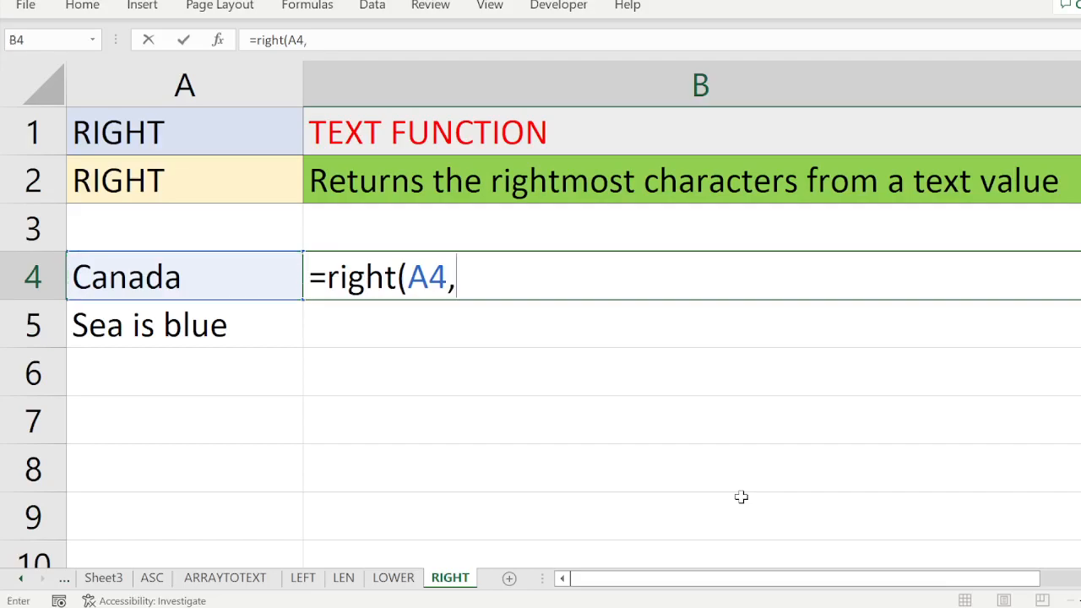
pyautogui.write('1)')
pyautogui.press('Return')
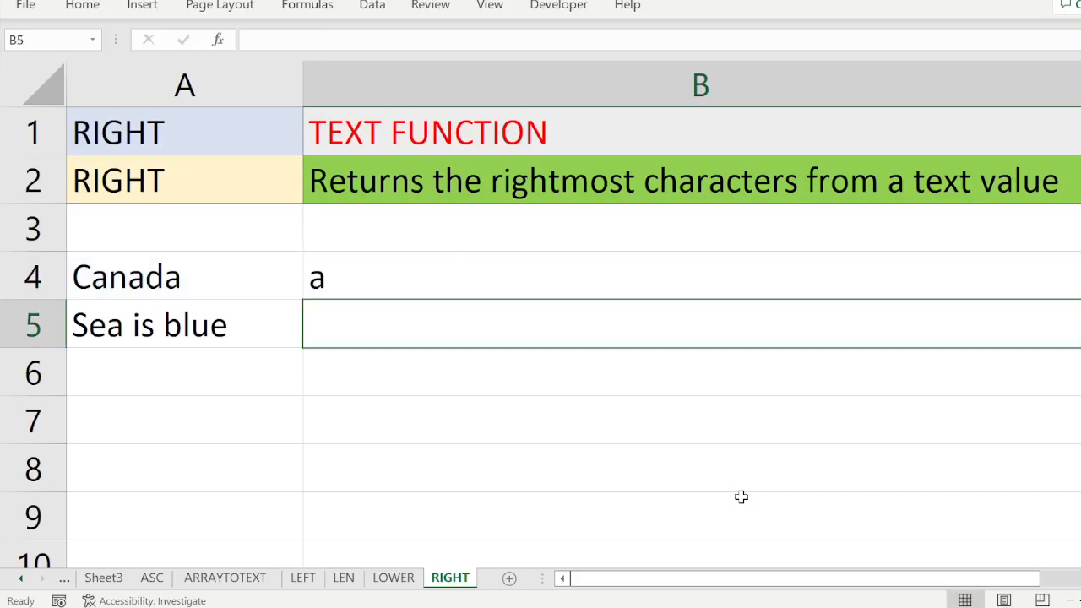
# Step: Change the number of characters in cell B4's RIGHT formula to 2
pyautogui.click(410, 273)
pyautogui.doubleClick(411, 273)
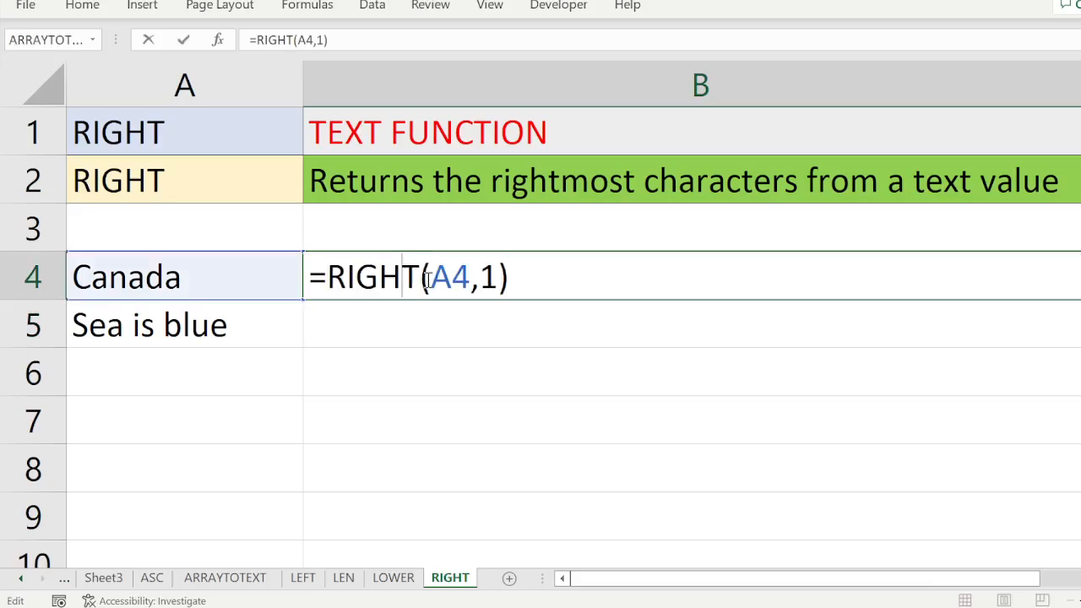
pyautogui.click(497, 277)
pyautogui.press('BackSpace')
pyautogui.write('2')
pyautogui.press('Return')
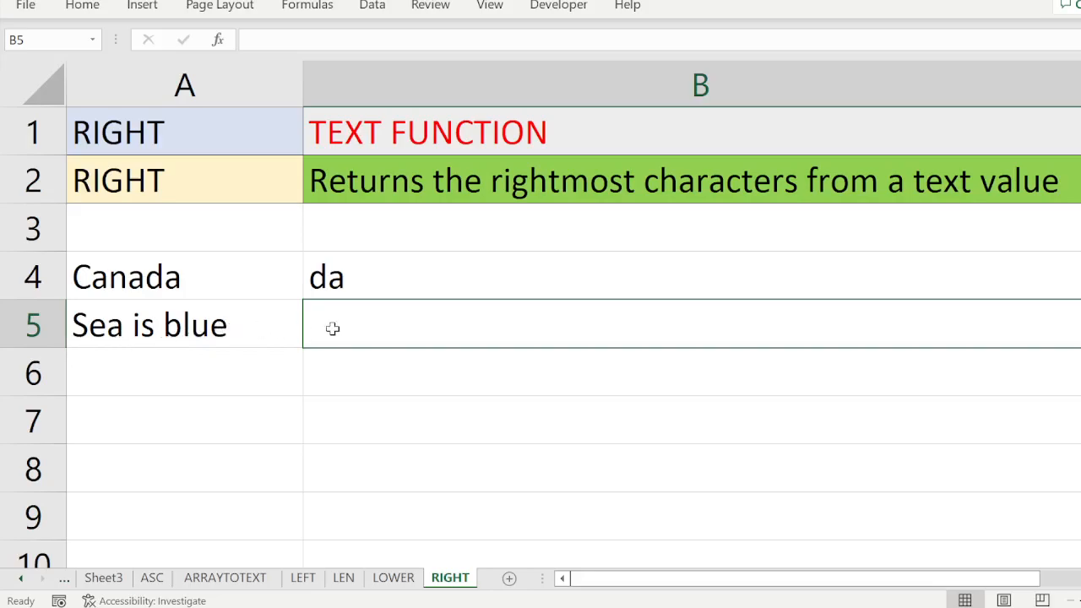
# Step: Enter the formula =RIGHT(A5,4) in cell B5 to extract the last four characters of the sentence in A5
pyautogui.doubleClick(373, 332)
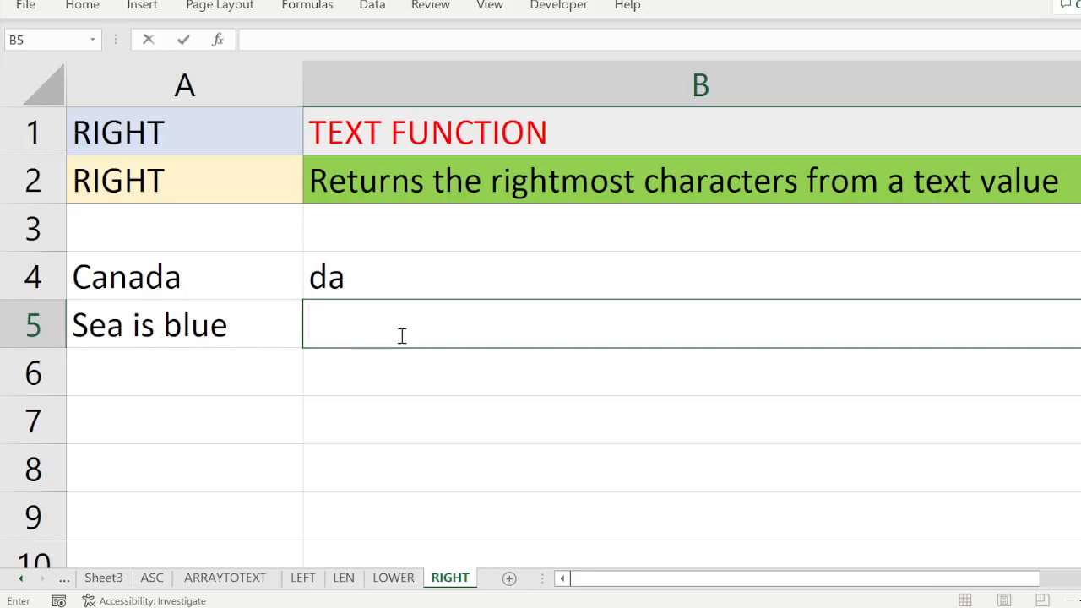
pyautogui.write('=right')
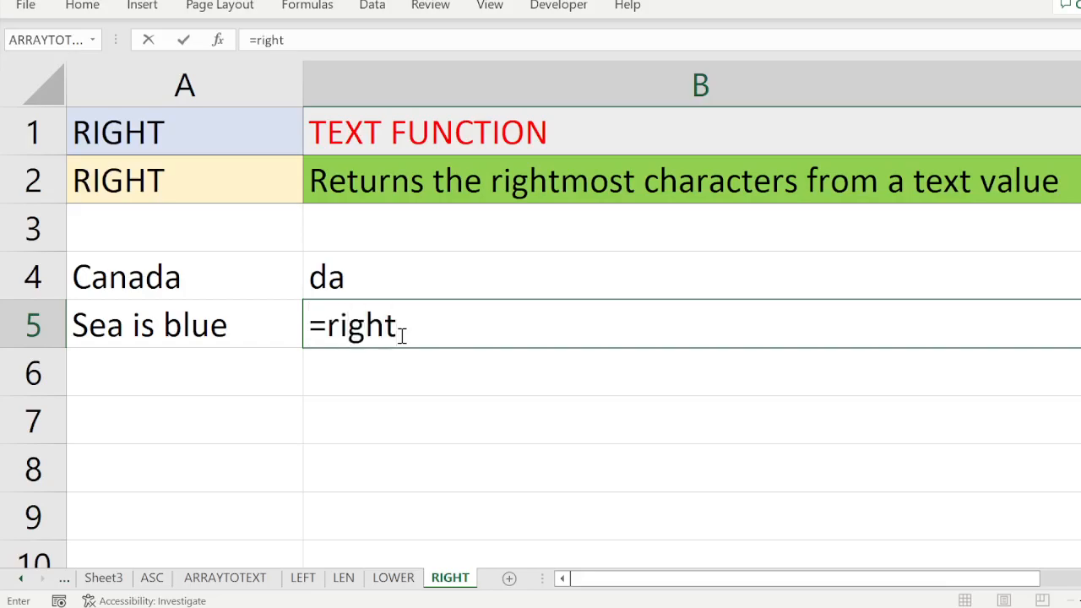
pyautogui.write('(')
pyautogui.click(261, 336)
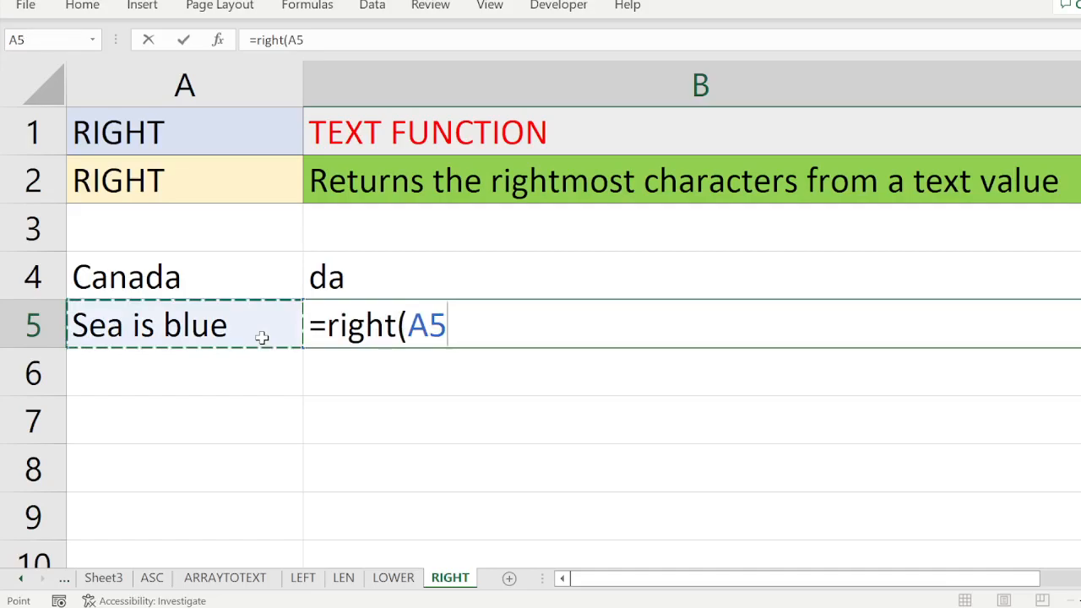
pyautogui.write(',4')
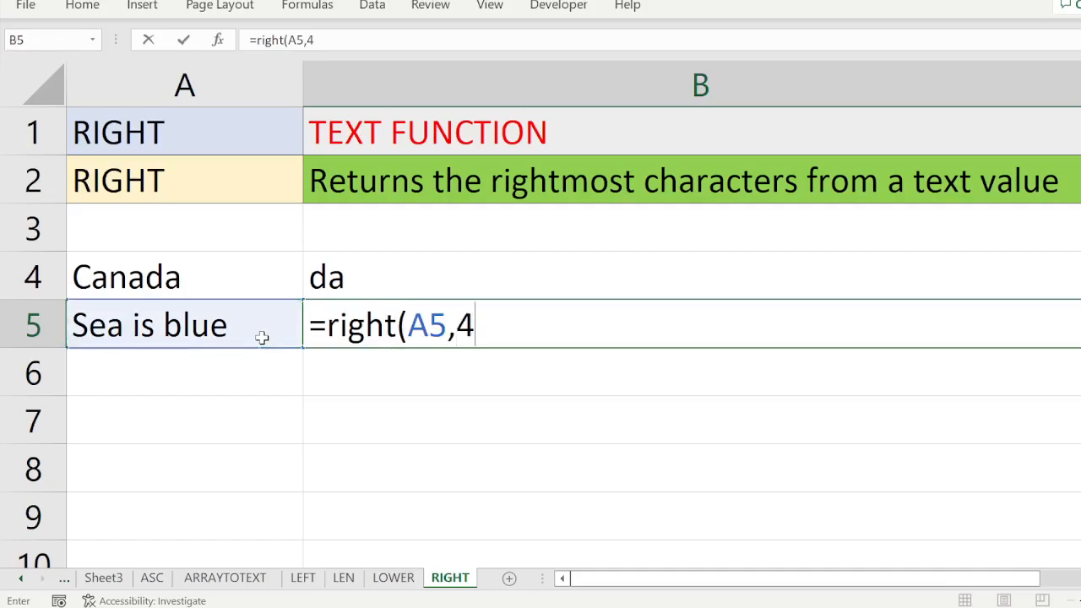
pyautogui.write(')')
pyautogui.press('Return')
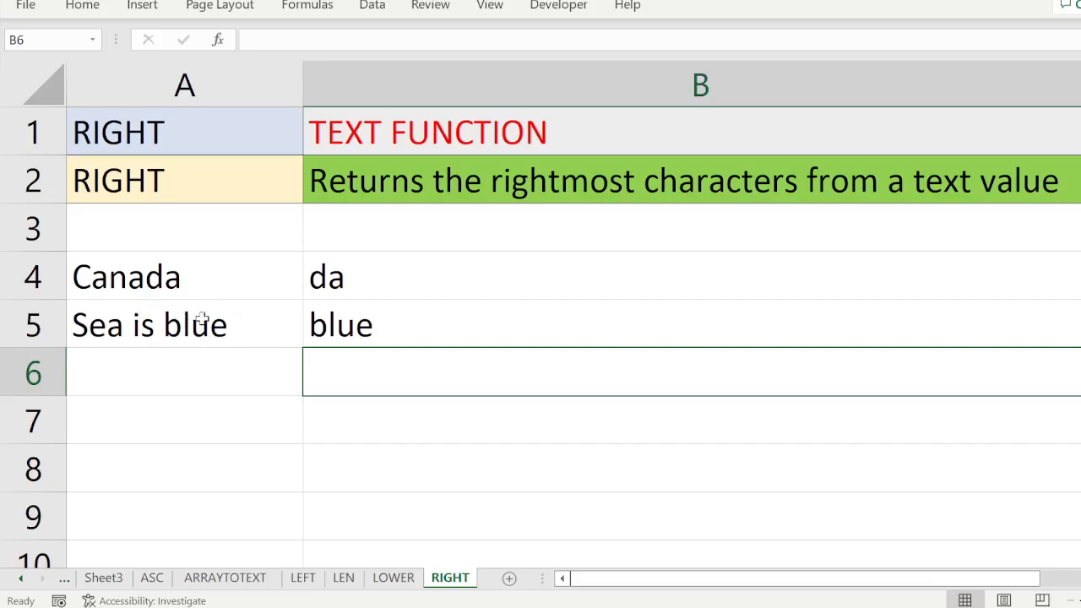
# Step: Replace the word "blue" in cell A5 with uppercase "BLUE"
pyautogui.click(221, 329)
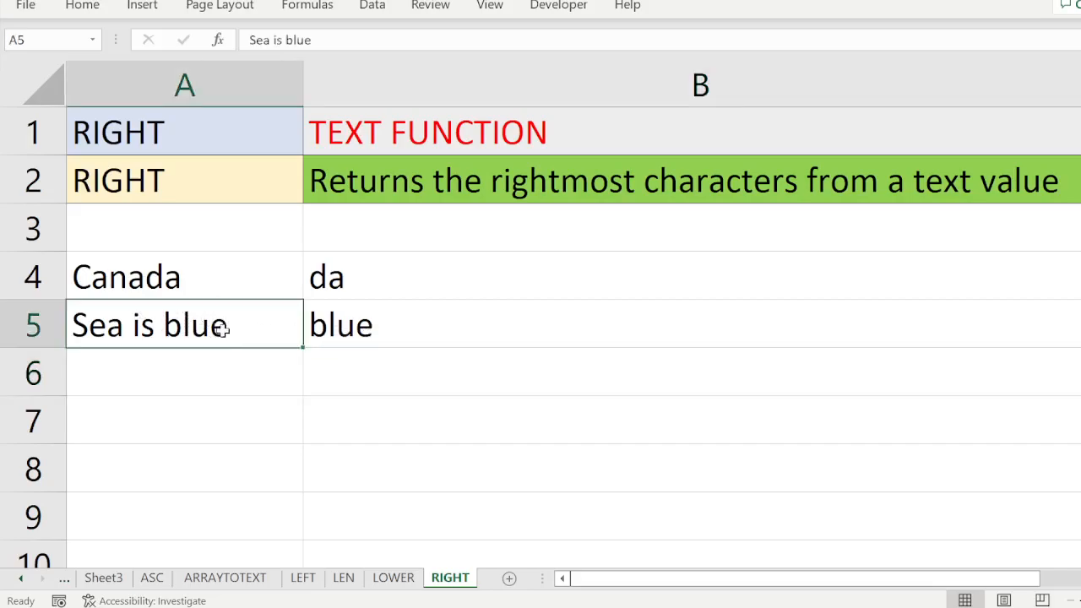
pyautogui.doubleClick(222, 329)
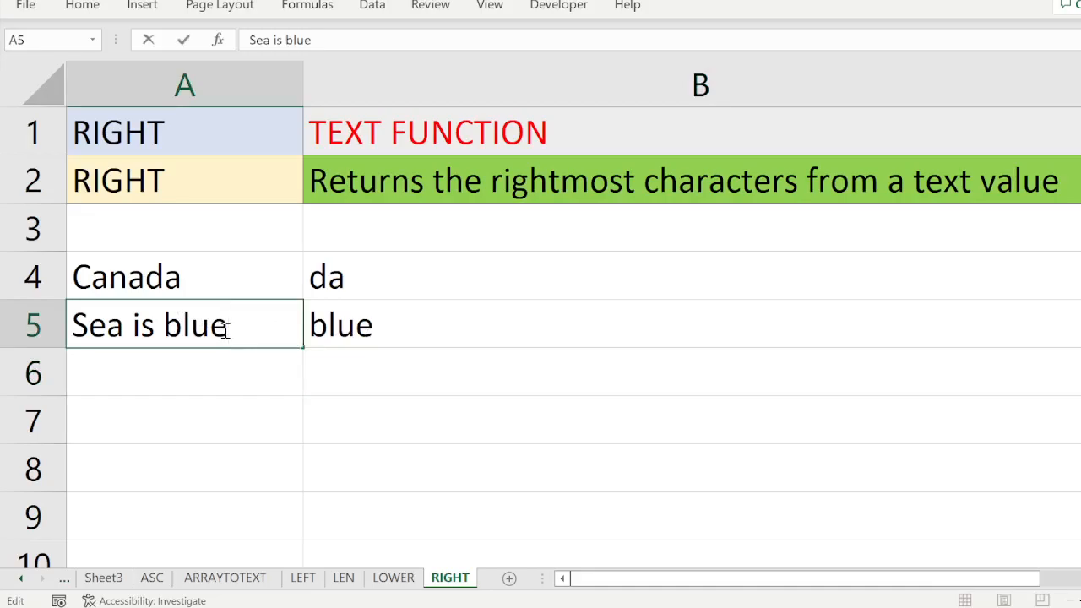
pyautogui.moveTo(226, 329); pyautogui.dragTo(164, 329)
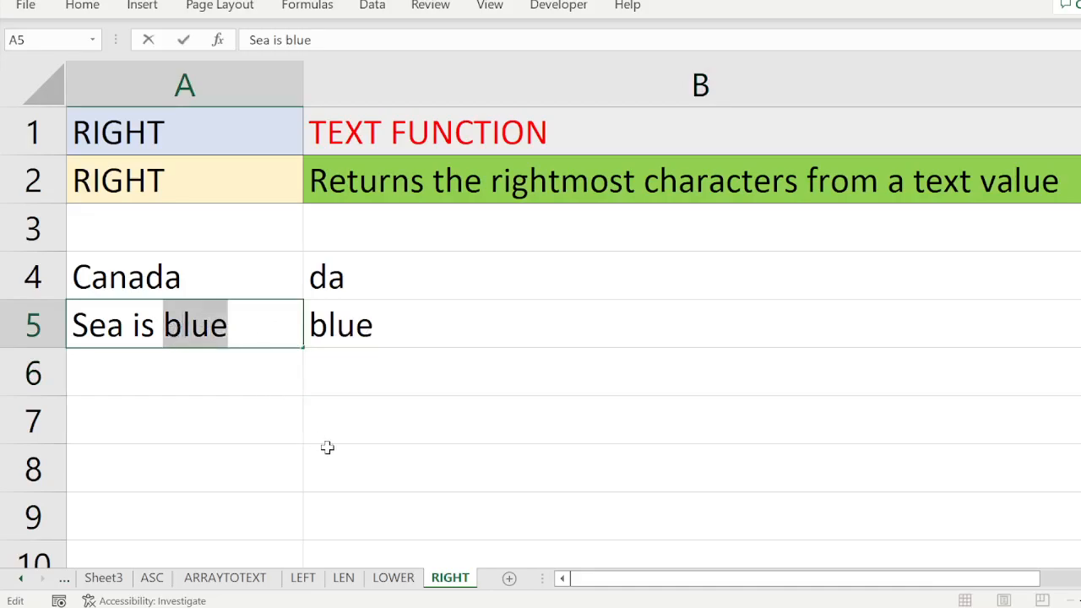
pyautogui.write('B')
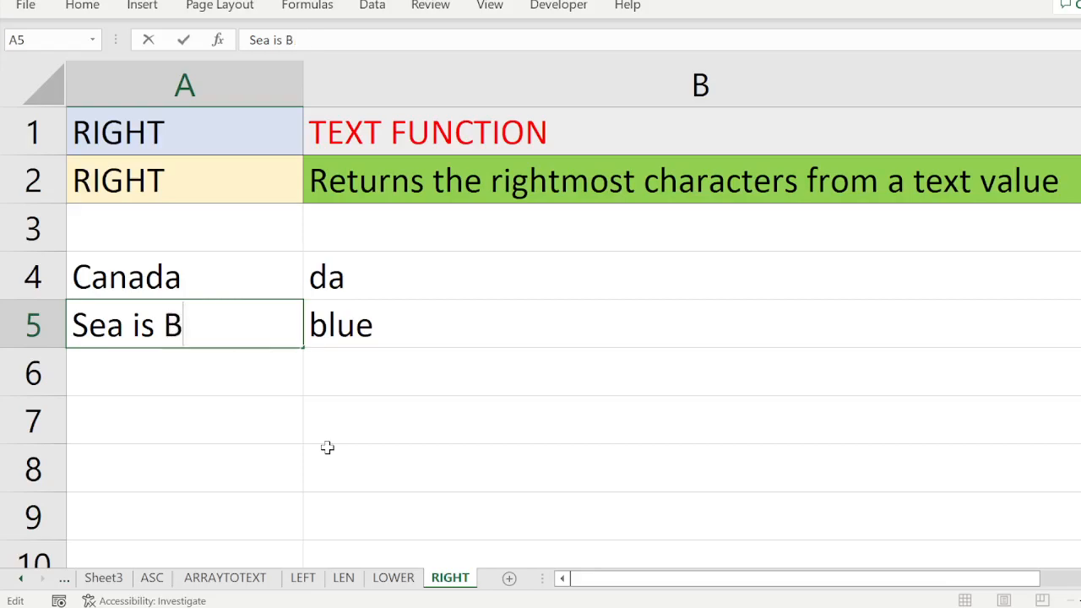
pyautogui.write('LU')
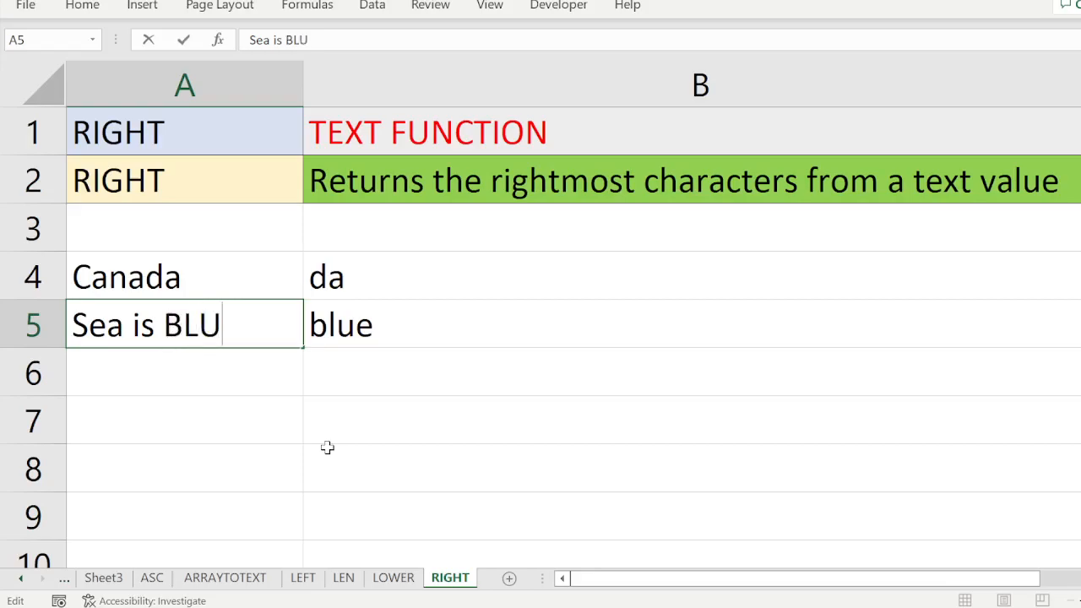
pyautogui.write('E')
pyautogui.press('Return')
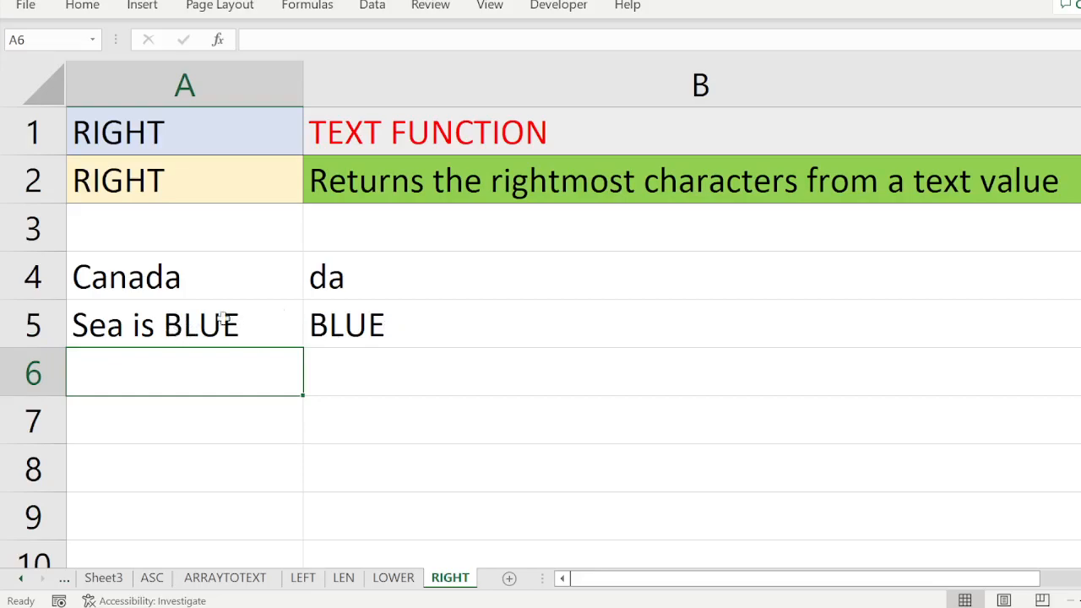
# Step: Change the number of characters in cell B5's RIGHT formula to 5
pyautogui.doubleClick(325, 318)
pyautogui.click(495, 329)
pyautogui.press('BackSpace')
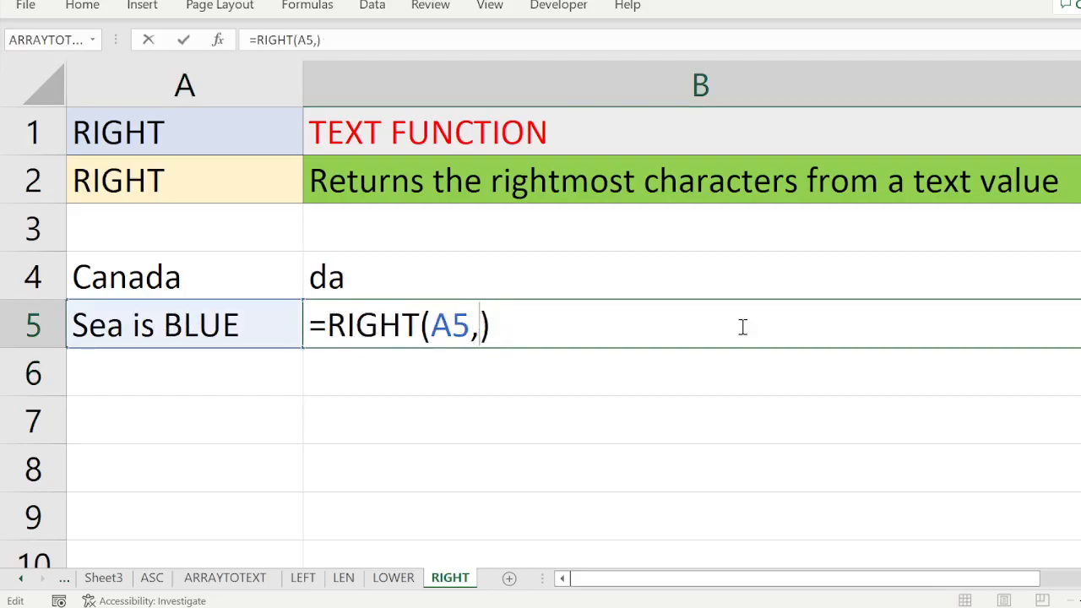
pyautogui.write('5')
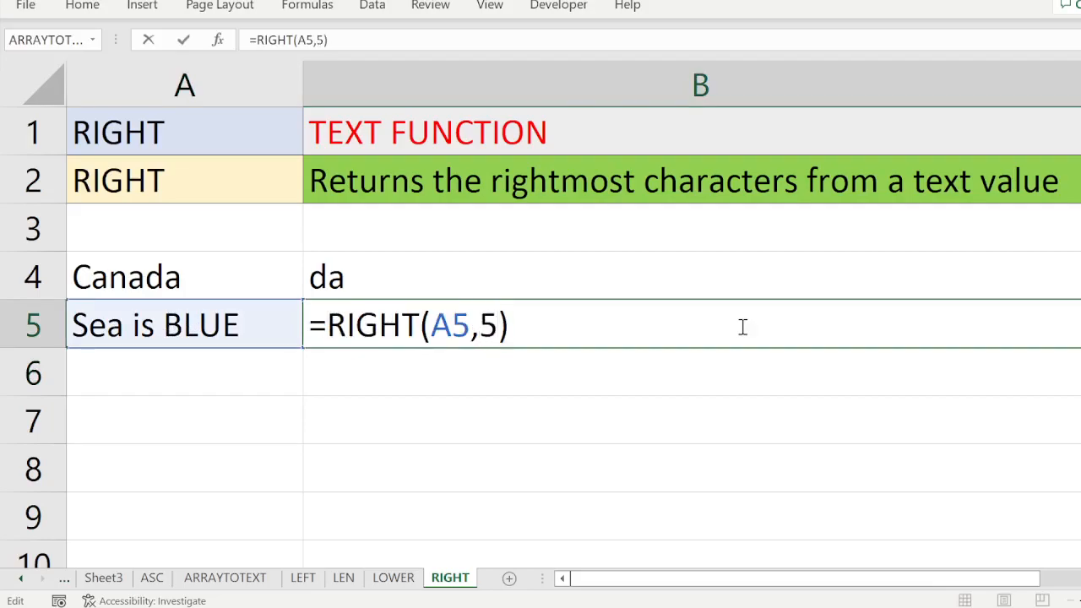
pyautogui.press('Return')
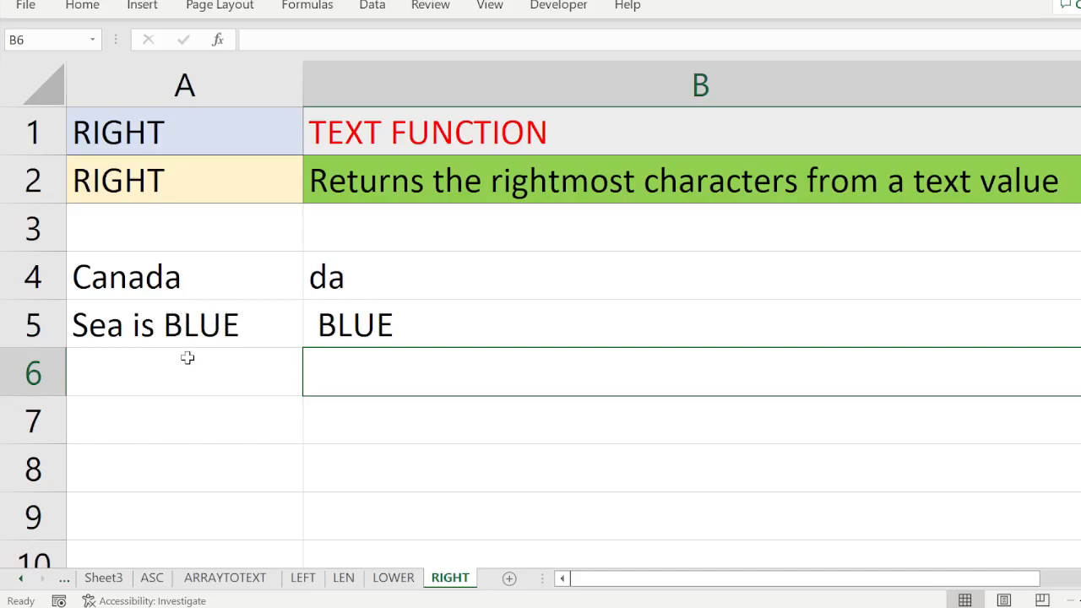
# Step: Replace the uppercase L in cell A5 with a lowercase l so the text reads "Sea is BlUE"
pyautogui.doubleClick(189, 325)
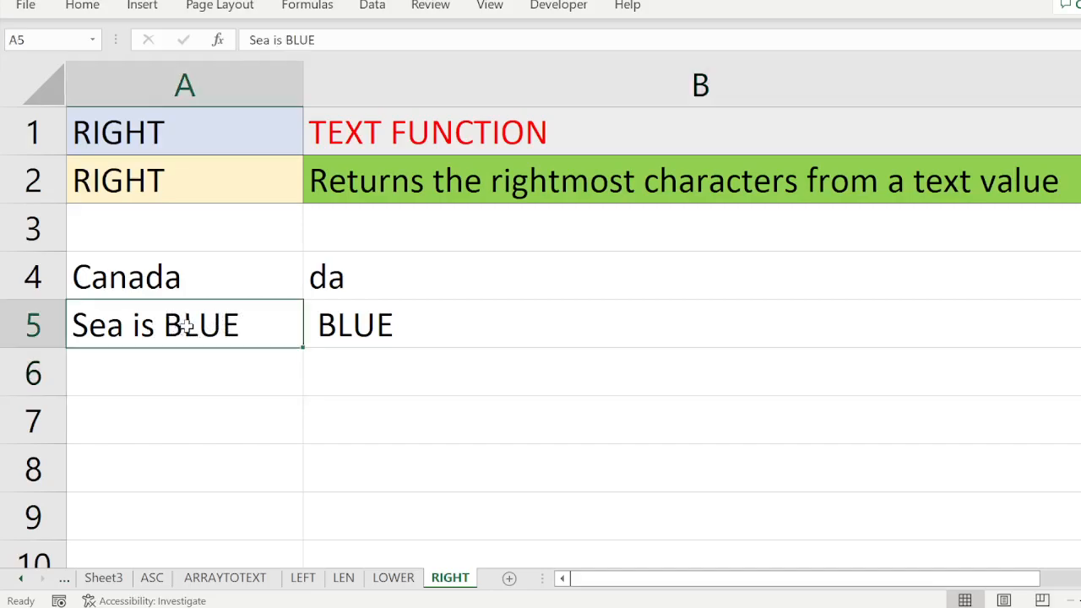
pyautogui.hotkey('shift', 'Right')
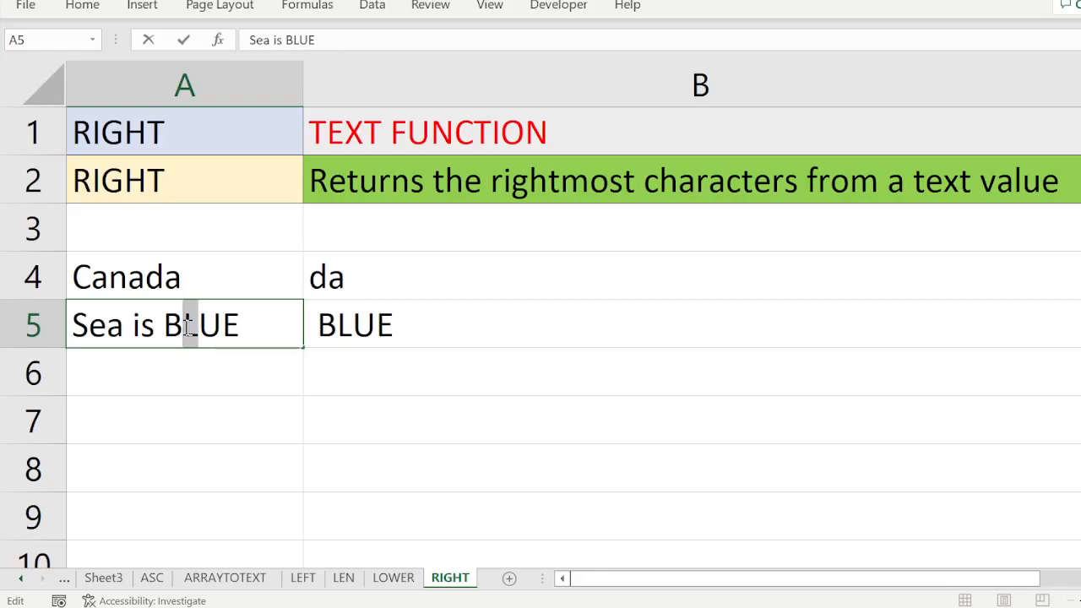
pyautogui.write('I')
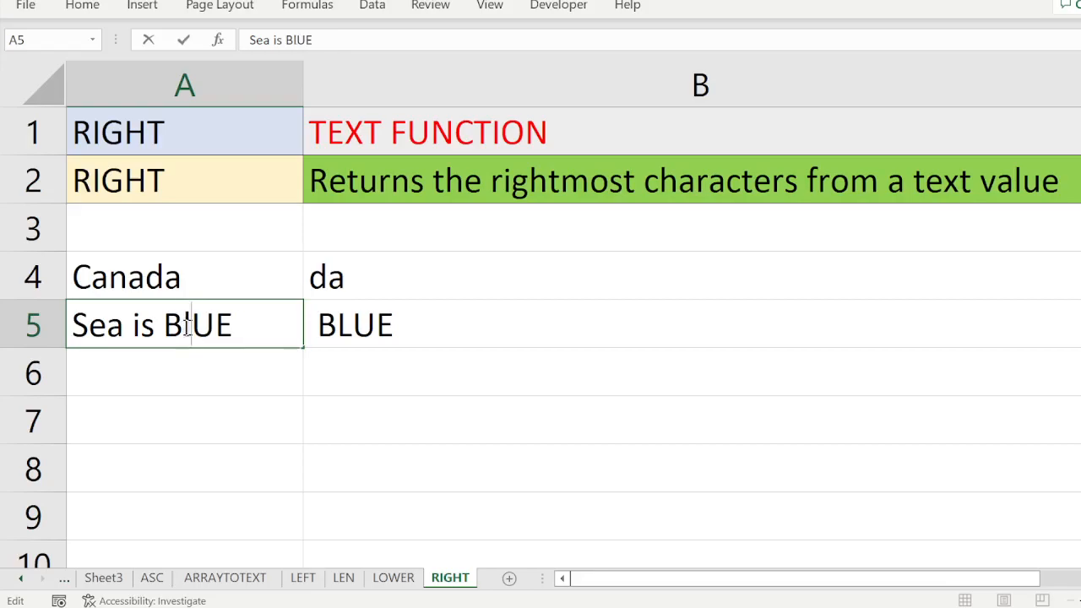
pyautogui.press('Return')
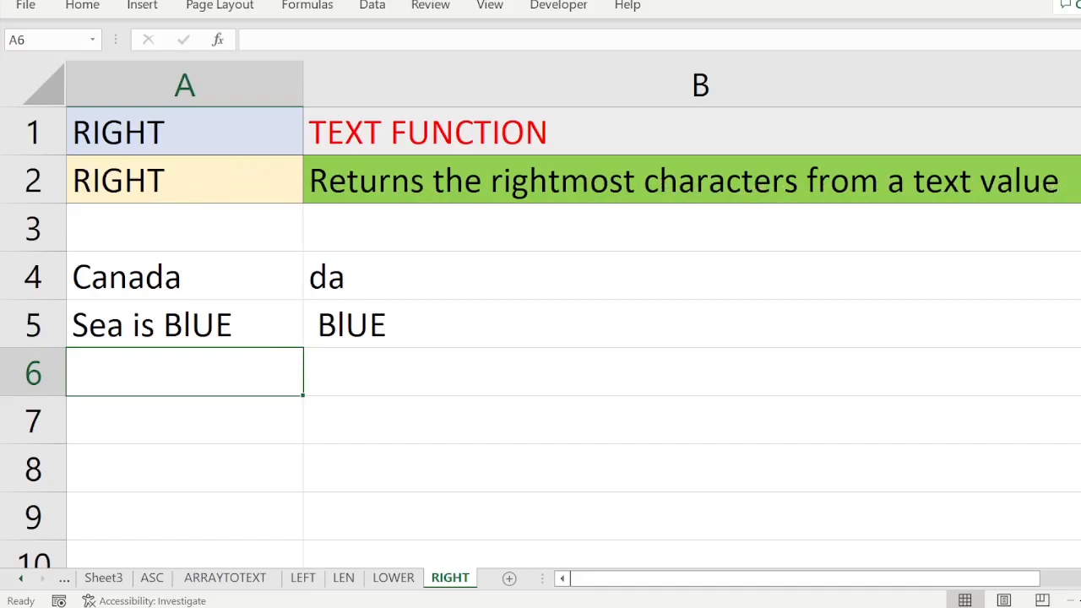
# Step: Open the contents of cell C1 for editing
pyautogui.click(1080, 131)
pyautogui.press('F2')
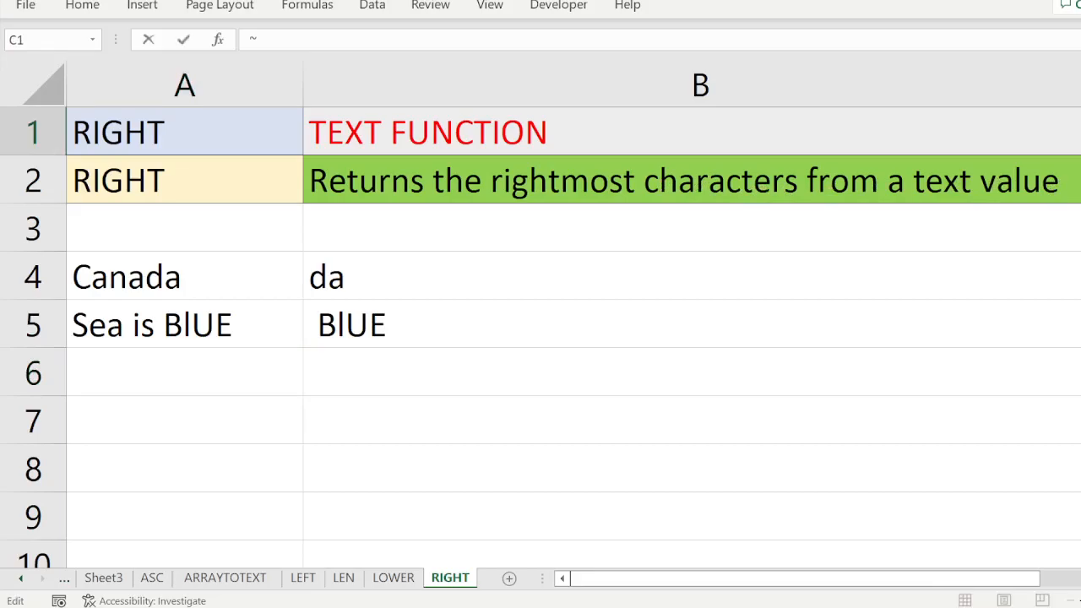